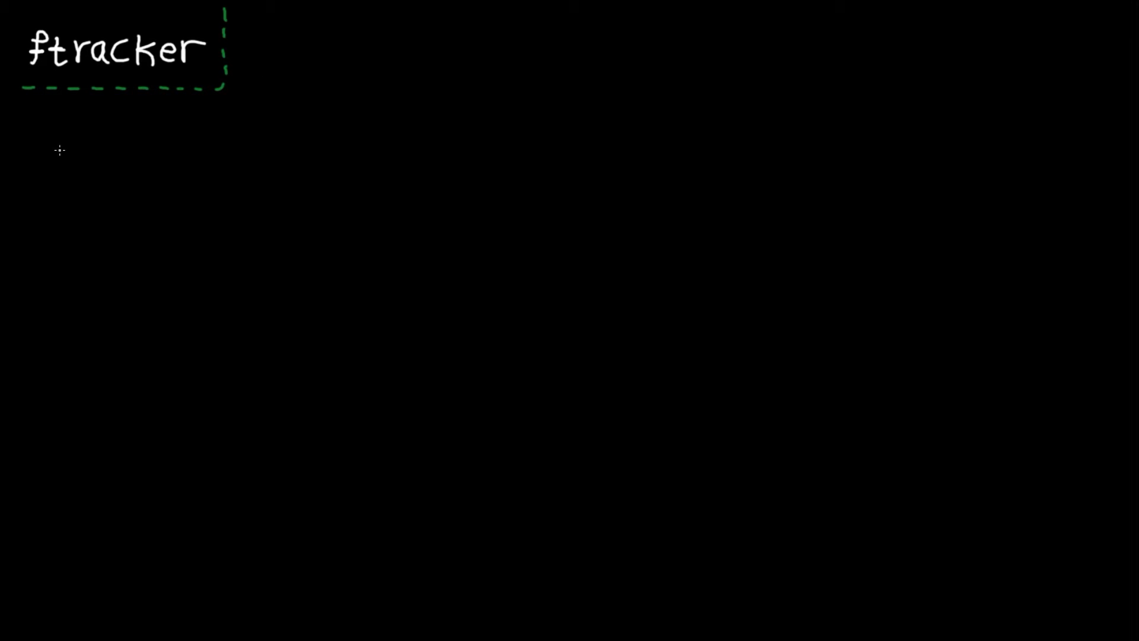
- Handwrite 'mono-component' in blue beneath the boxed ftracker title
mouse_move(59, 150)
mouse_down()
mouse_move(323, 161)
mouse_move(351, 150)
mouse_up()
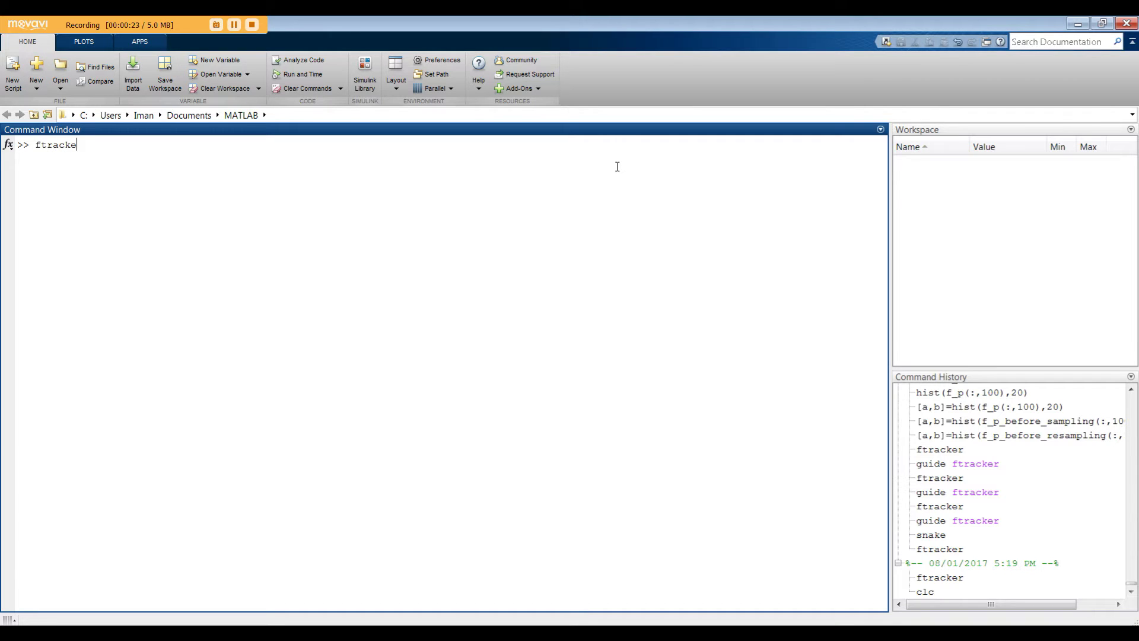
- Run the ftracker command at the MATLAB prompt to launch the GUI
text(r)
key(Return)
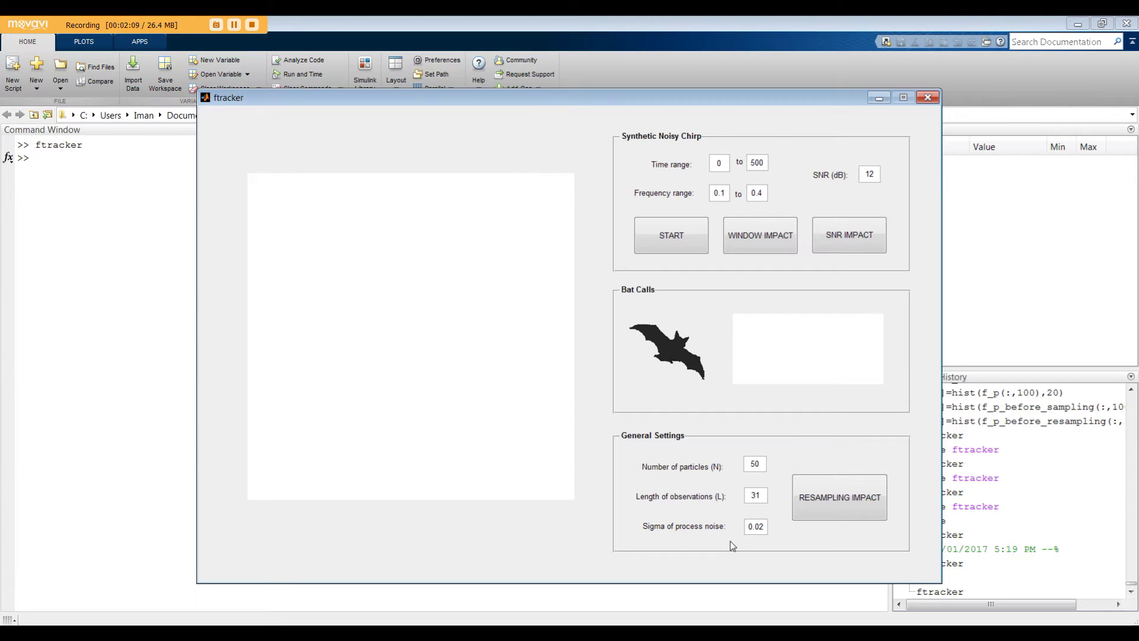
- Start tracking the 12 dB SNR synthetic chirp with 50 particles
click(688, 233)
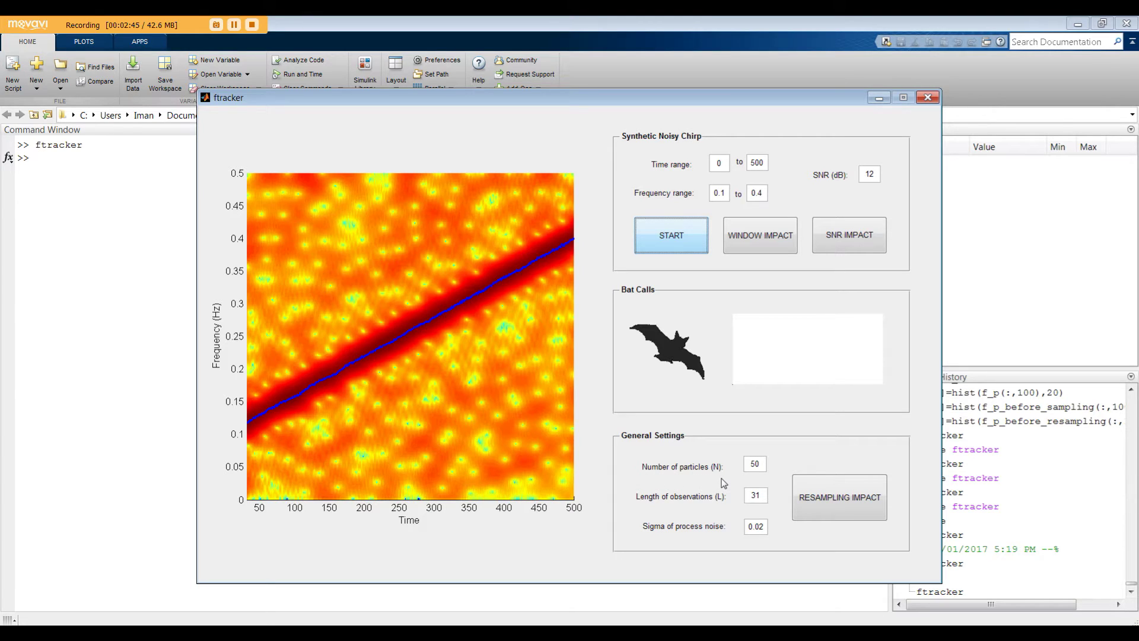
- Rerun the chirp tracking with the particle count cut to 5
click(761, 467)
key(BackSpace)
click(655, 236)
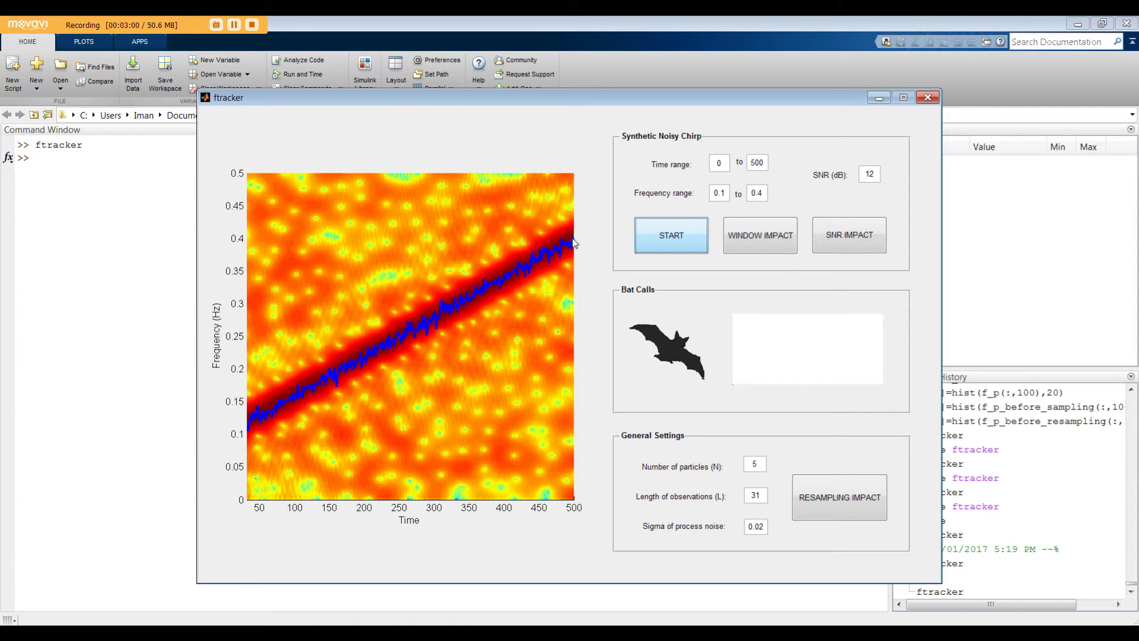
- Rerun the chirp tracking with 500 particles
click(761, 466)
text(500)
click(661, 237)
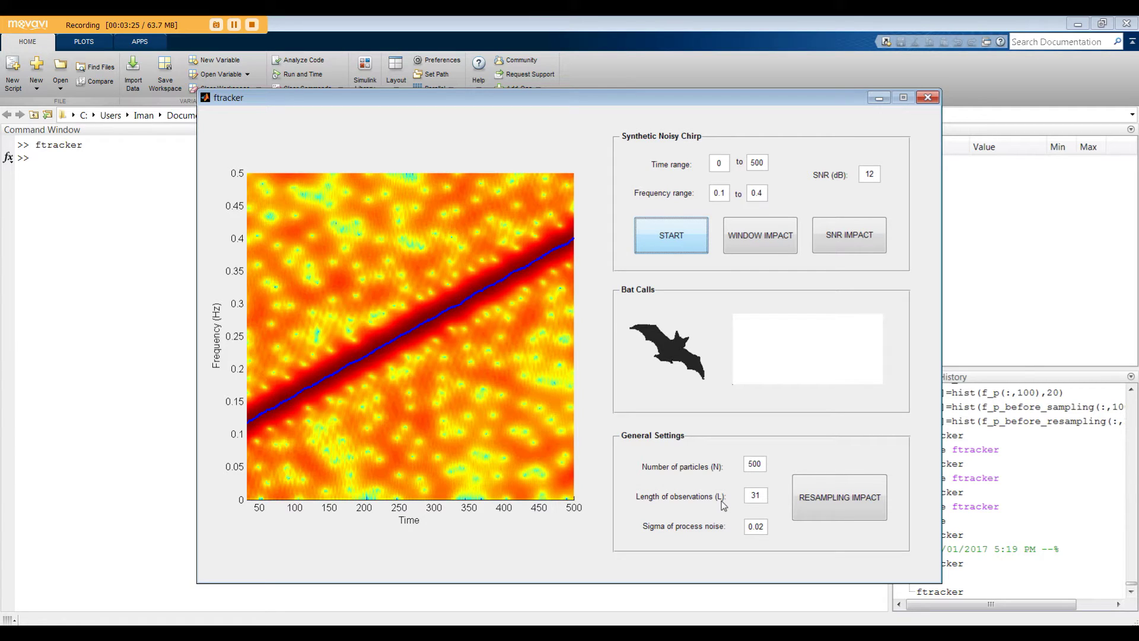
- Restore 50 particles, then rerun tracking with observation length 15
click(753, 463)
click(653, 249)
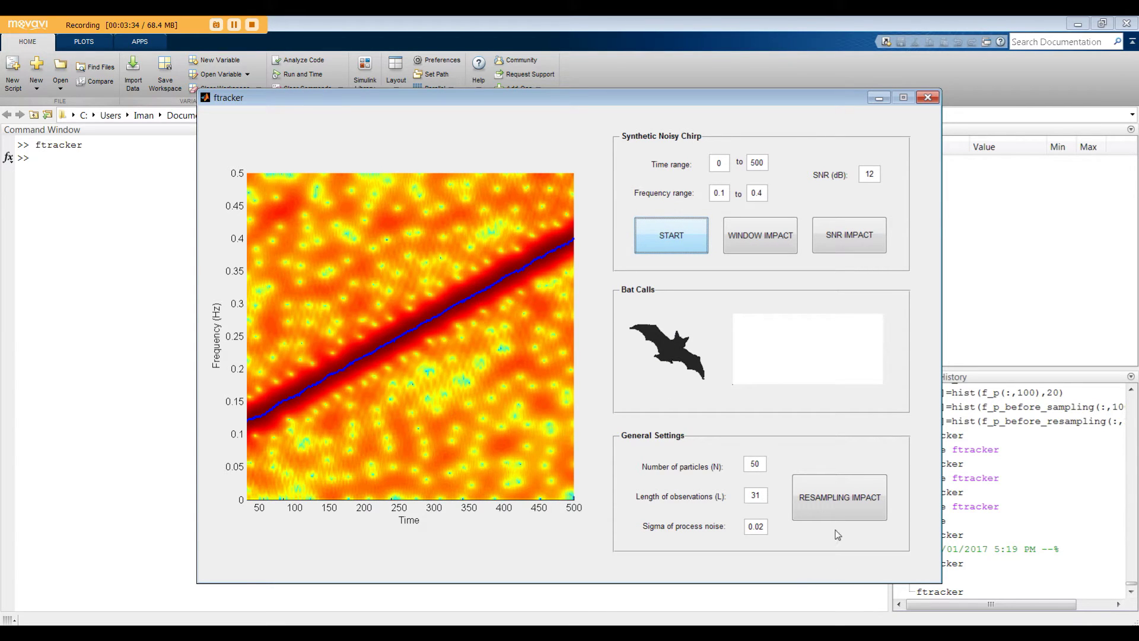
drag(763, 497, 745, 499)
text(15)
click(676, 246)
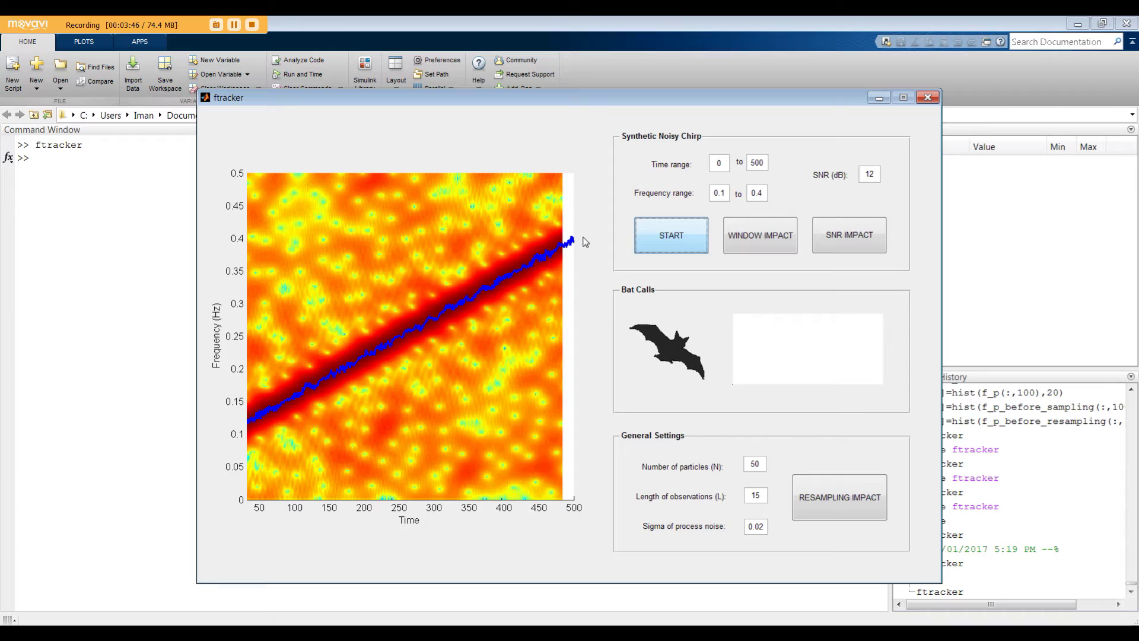
- Rerun tracking with observation length 63, then again with length 31
double_click(757, 497)
text(63)
click(676, 243)
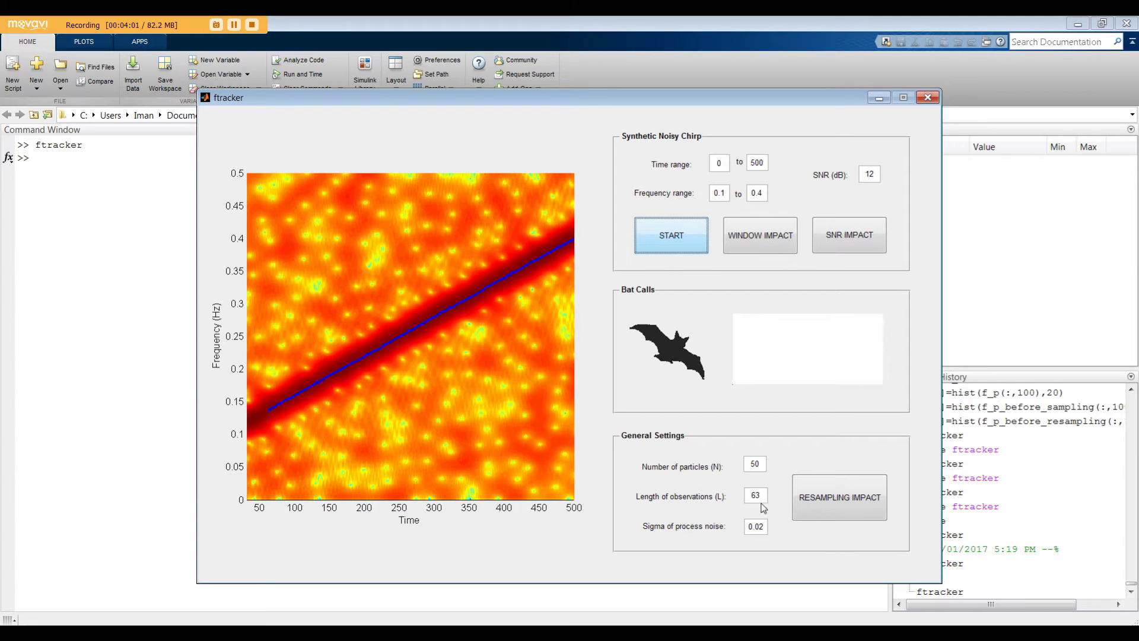
drag(763, 498, 726, 498)
text(31)
click(697, 243)
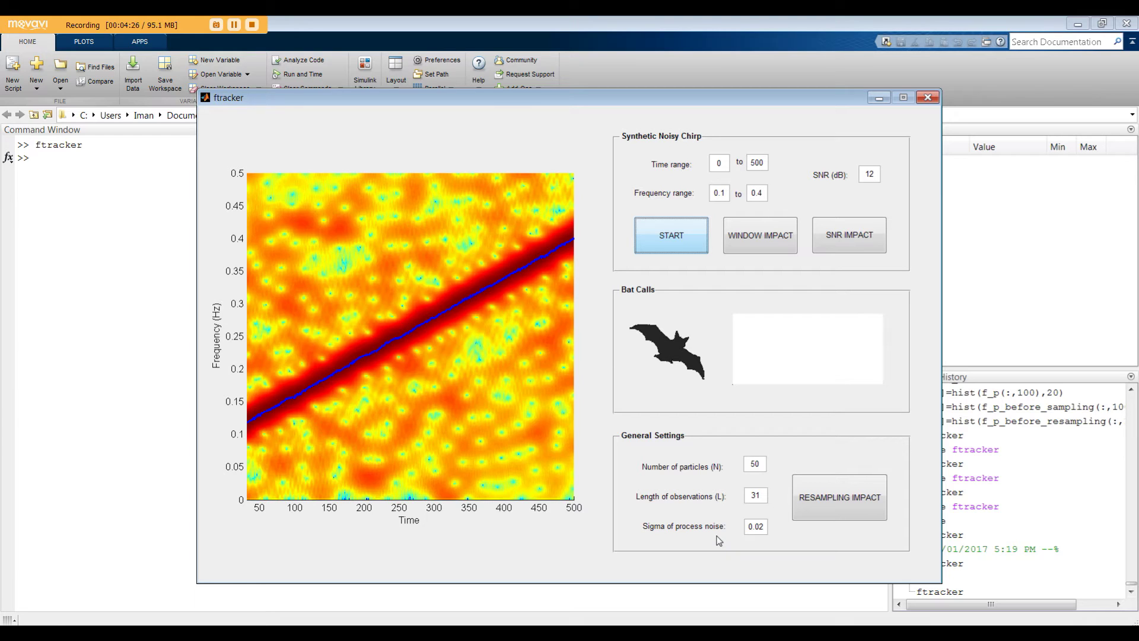
- Set process noise sigma to 0.004 and rerun the chirp tracking
double_click(765, 532)
key(BackSpace)
text(0.004)
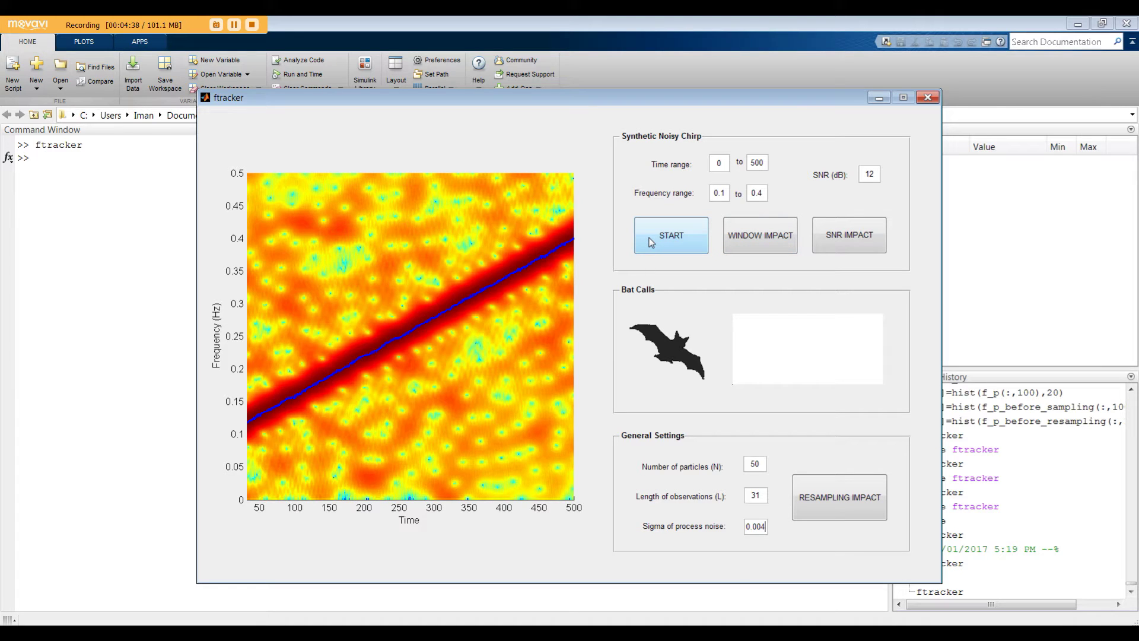
click(651, 242)
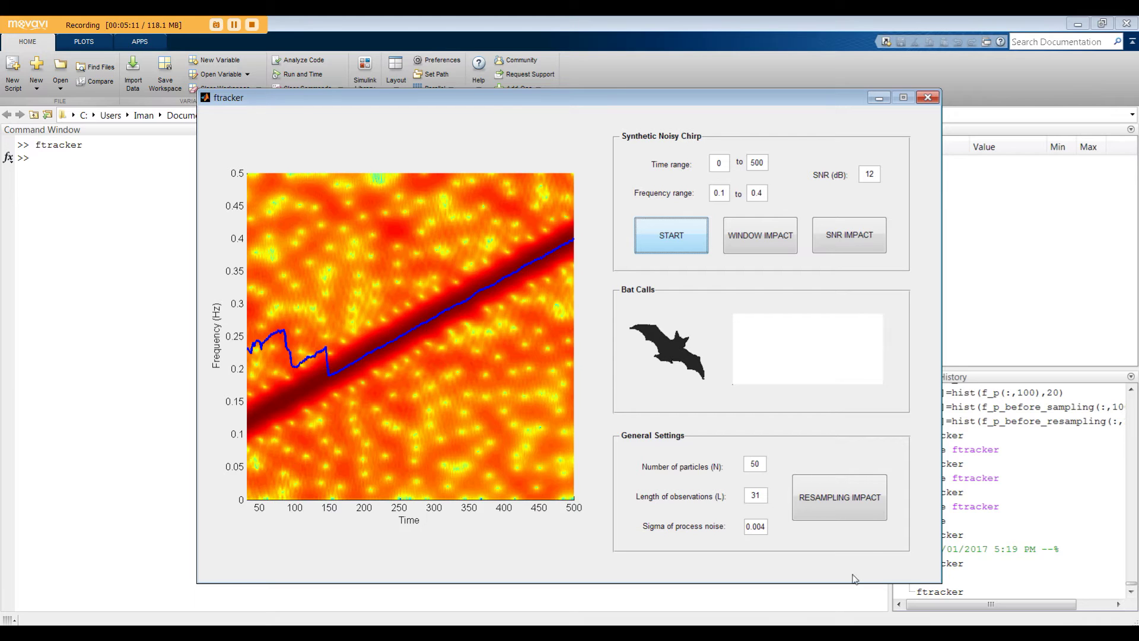
- Open the Before/After Resampling comparison of tracked frequencies
click(843, 501)
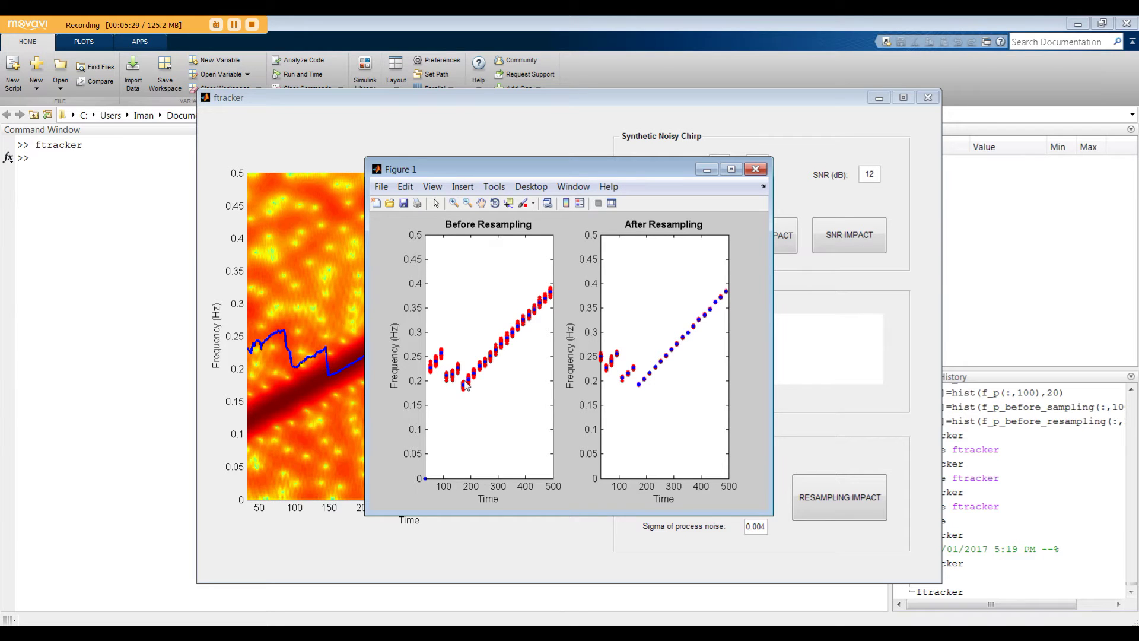
- Restore process noise sigma to 0.02, rerun tracking, and reopen the resampling comparison
click(756, 169)
drag(754, 525, 757, 538)
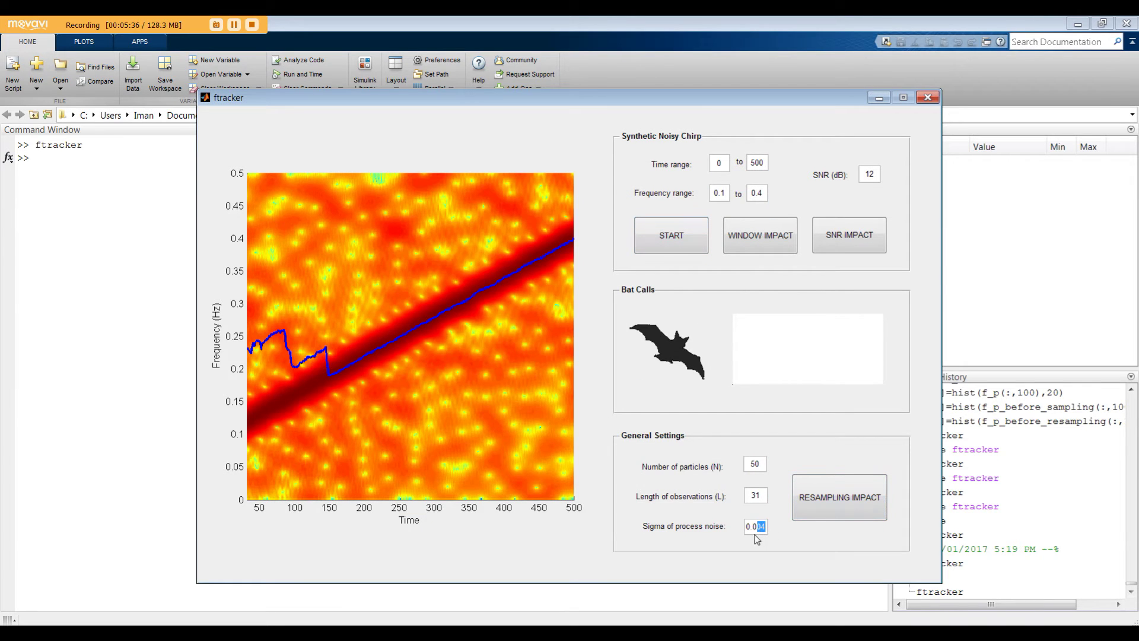
text(2)
click(668, 231)
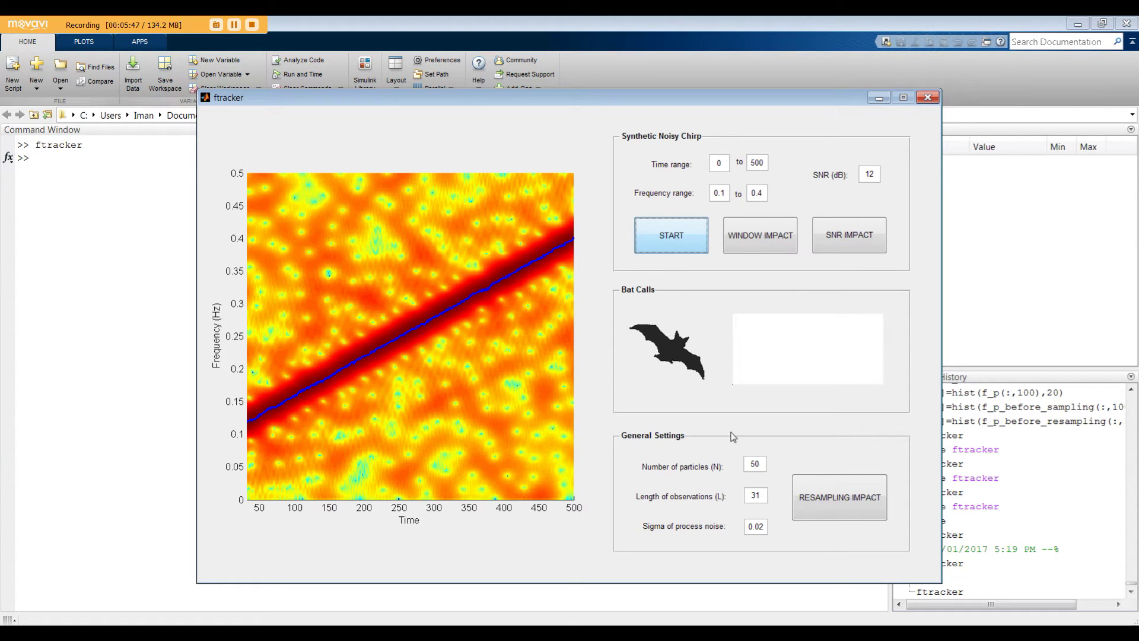
click(840, 505)
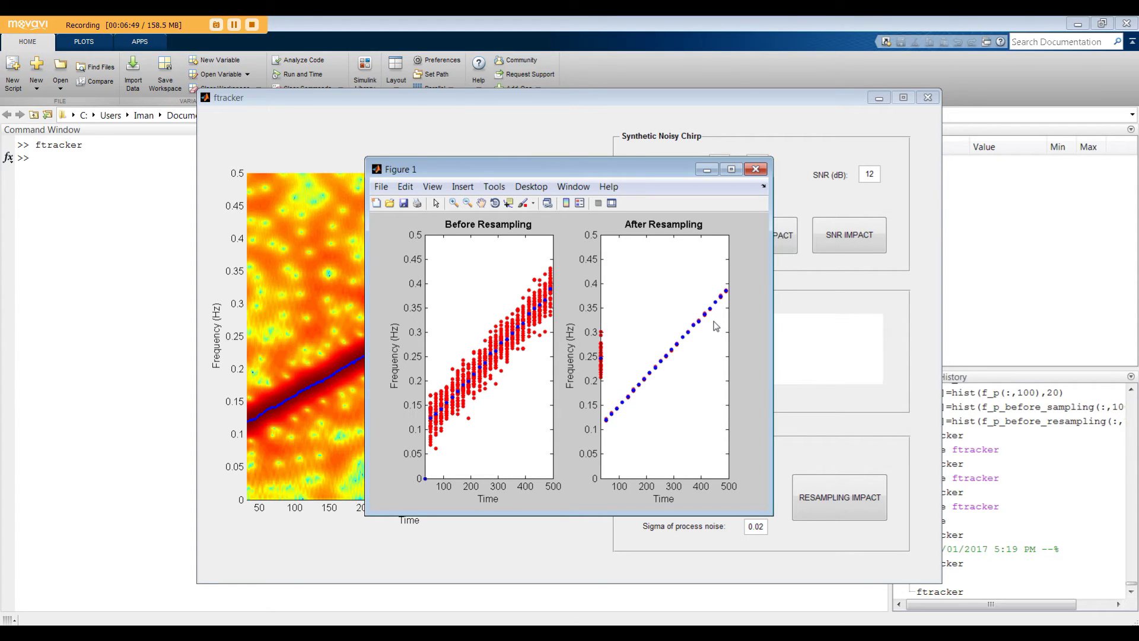
click(757, 171)
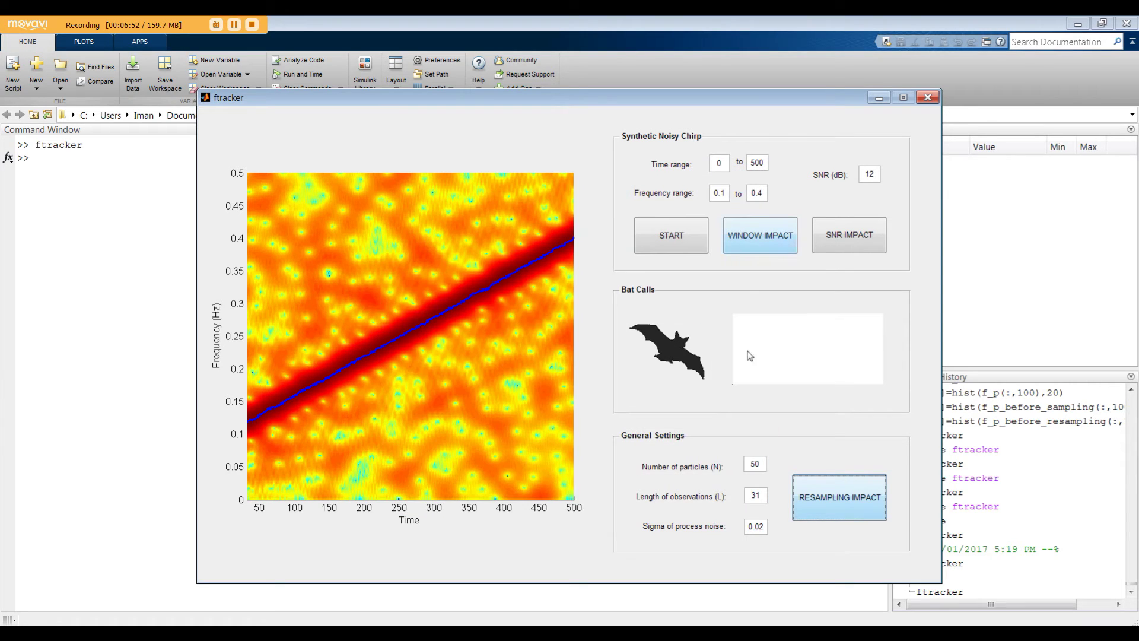
click(760, 527)
key(BackSpace)
click(676, 238)
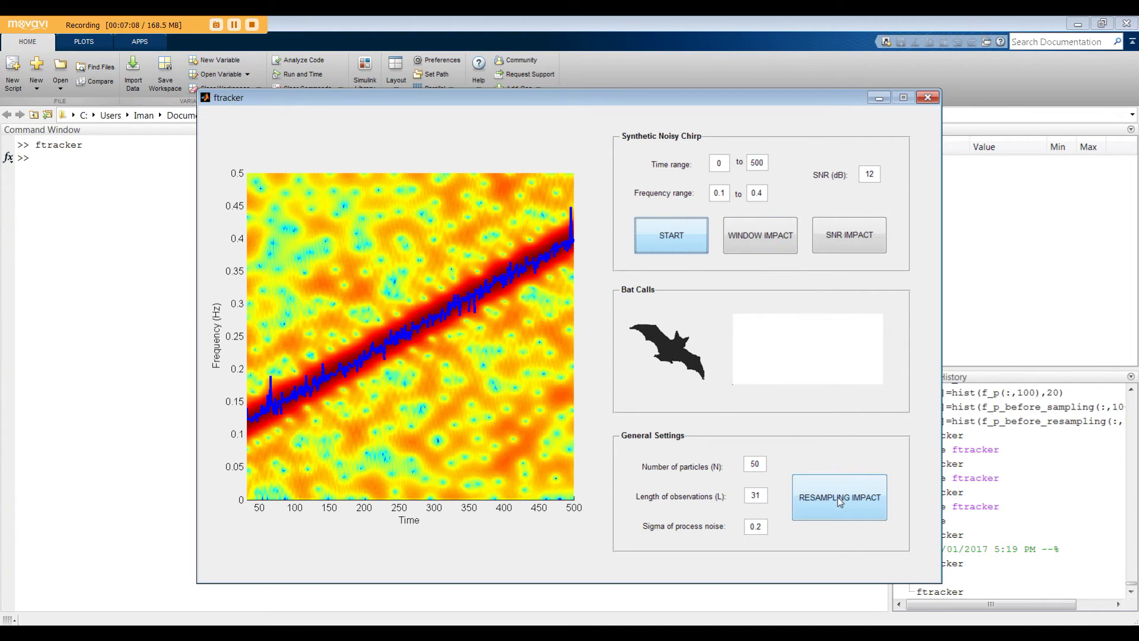
click(840, 500)
- Rerun tracking at sigma 0.02, then plot window-impact errors for lengths 15, 31 and 63
text(0)
click(655, 230)
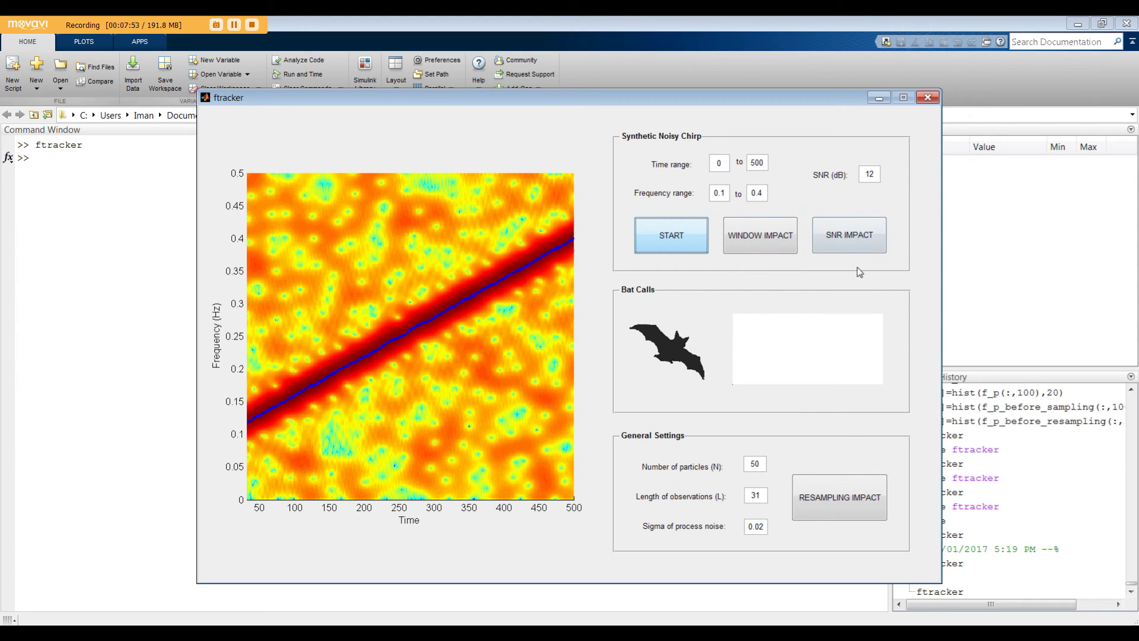
click(763, 250)
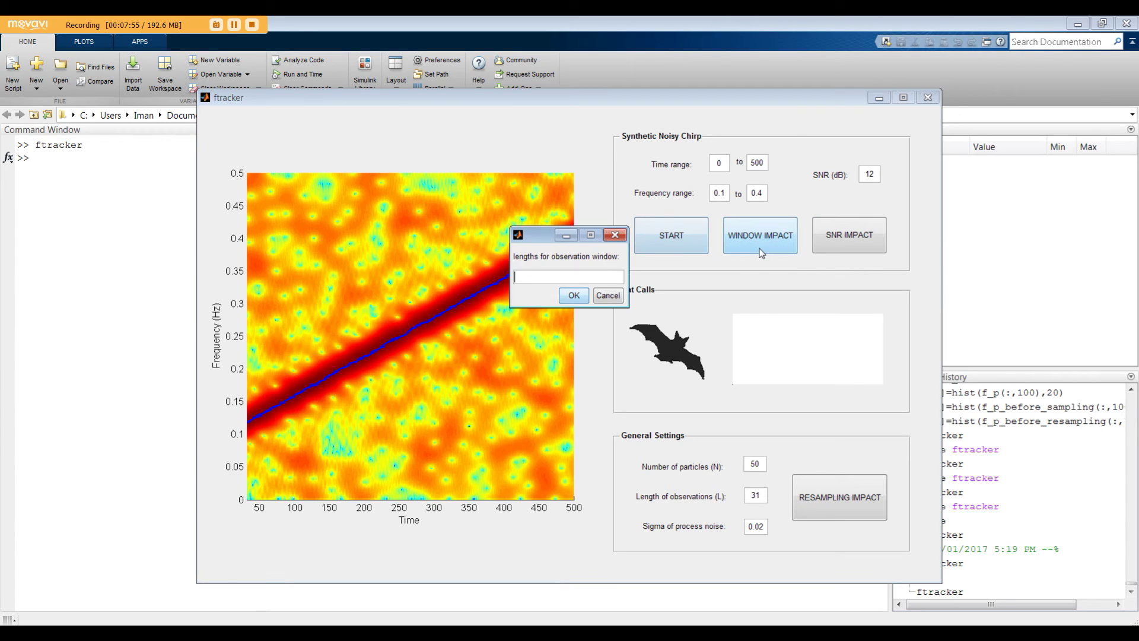
text(20 25)
click(573, 296)
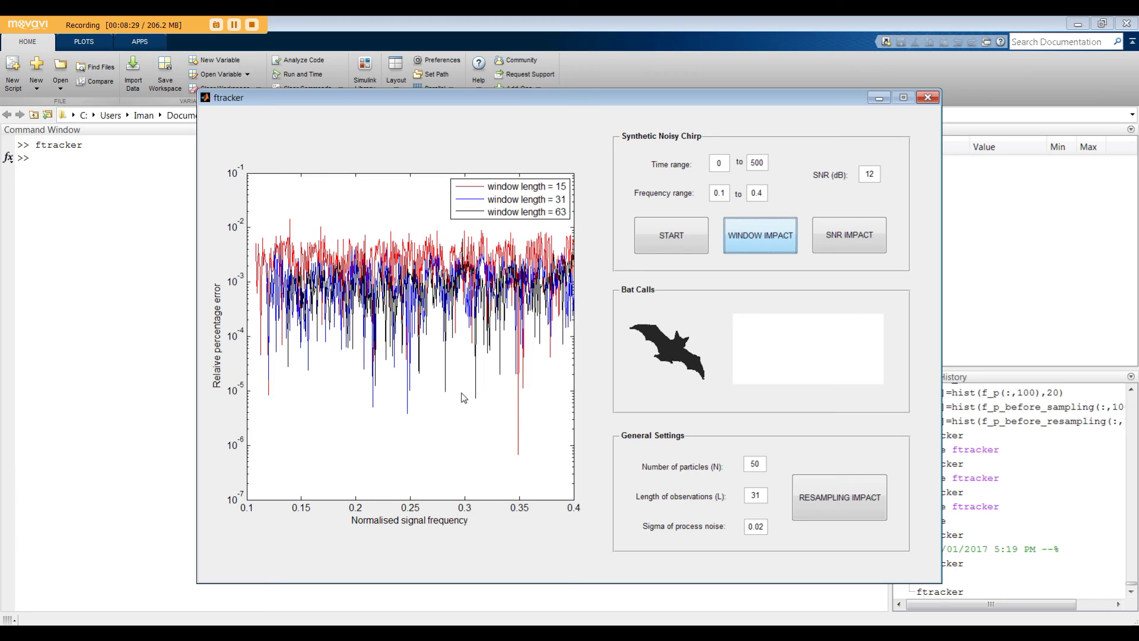
- Enter SNRs -10 0 10 in the SNR Impact dialog to plot their errors
click(849, 235)
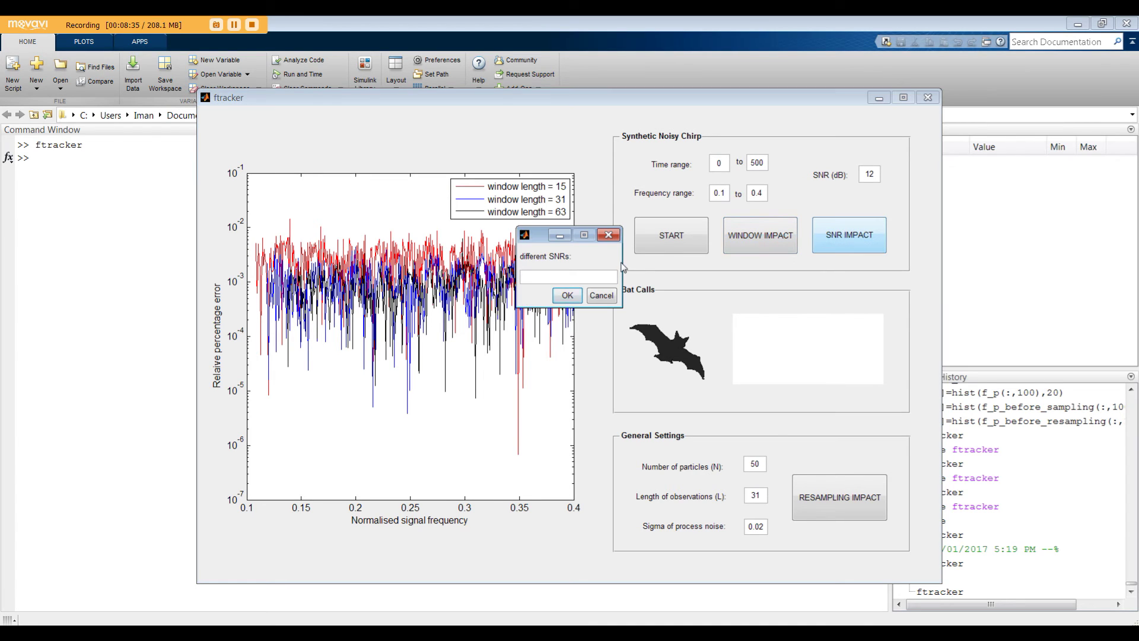
text(-10 0 10)
click(567, 294)
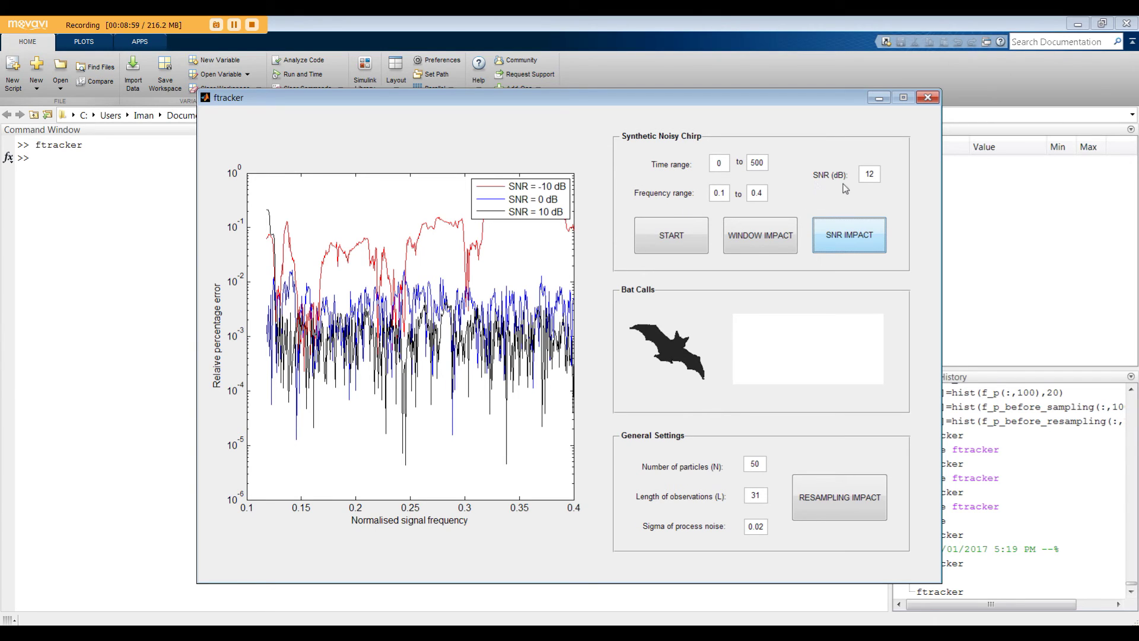
- Track a chirp falling from 0.3 to 0 with SNR set to 5 dB
click(721, 197)
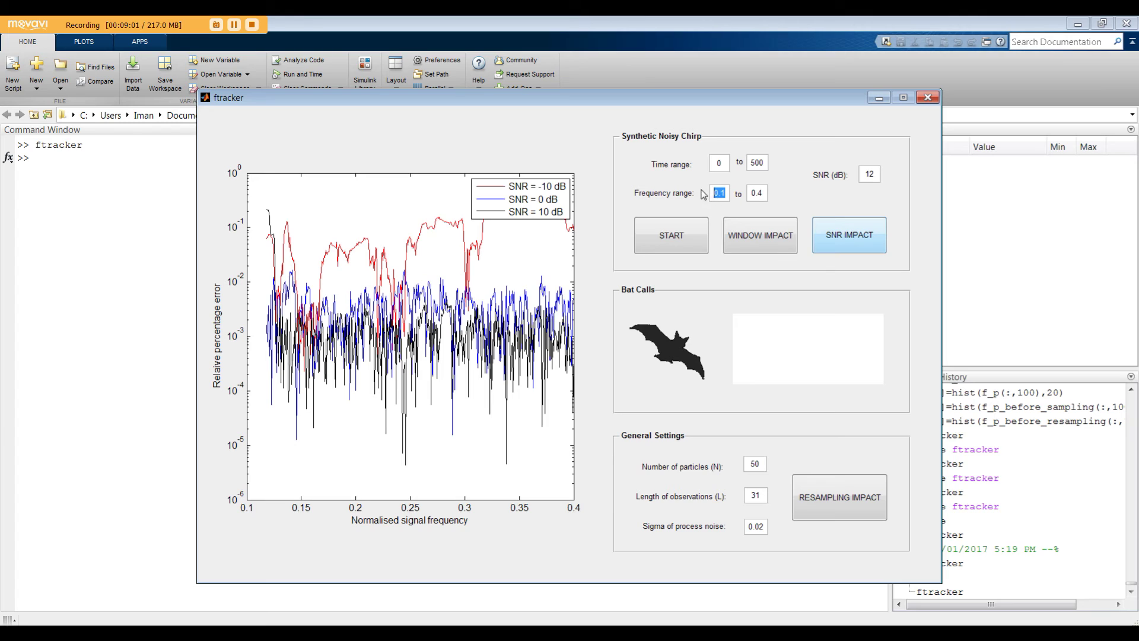
key(BackSpace)
text(3)
key(Tab)
text(0)
double_click(869, 174)
text(5)
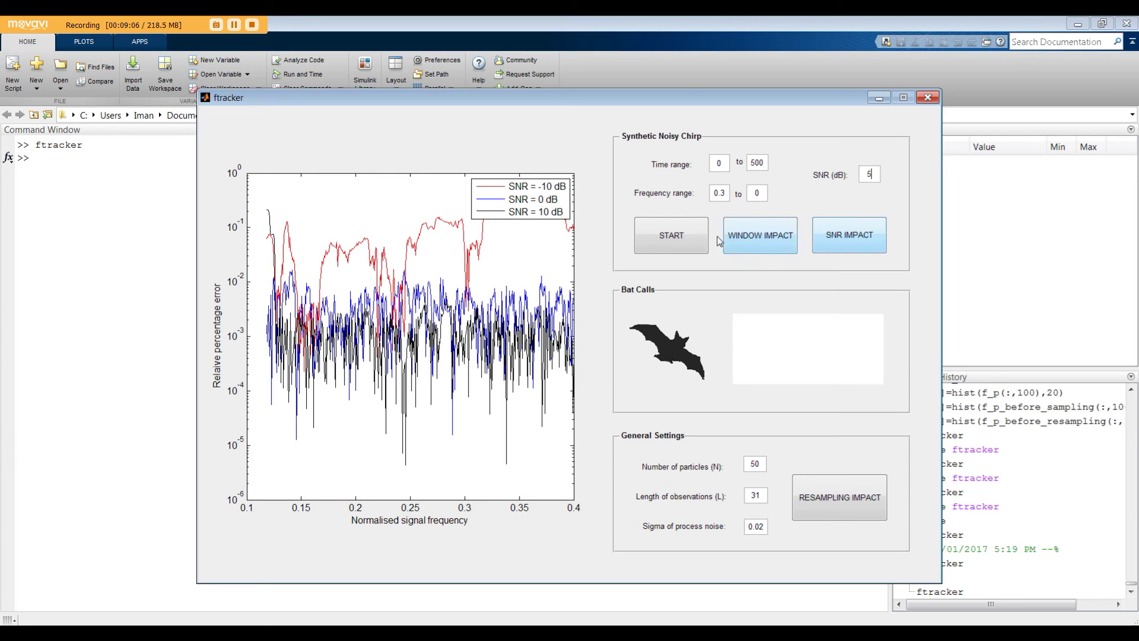
click(683, 248)
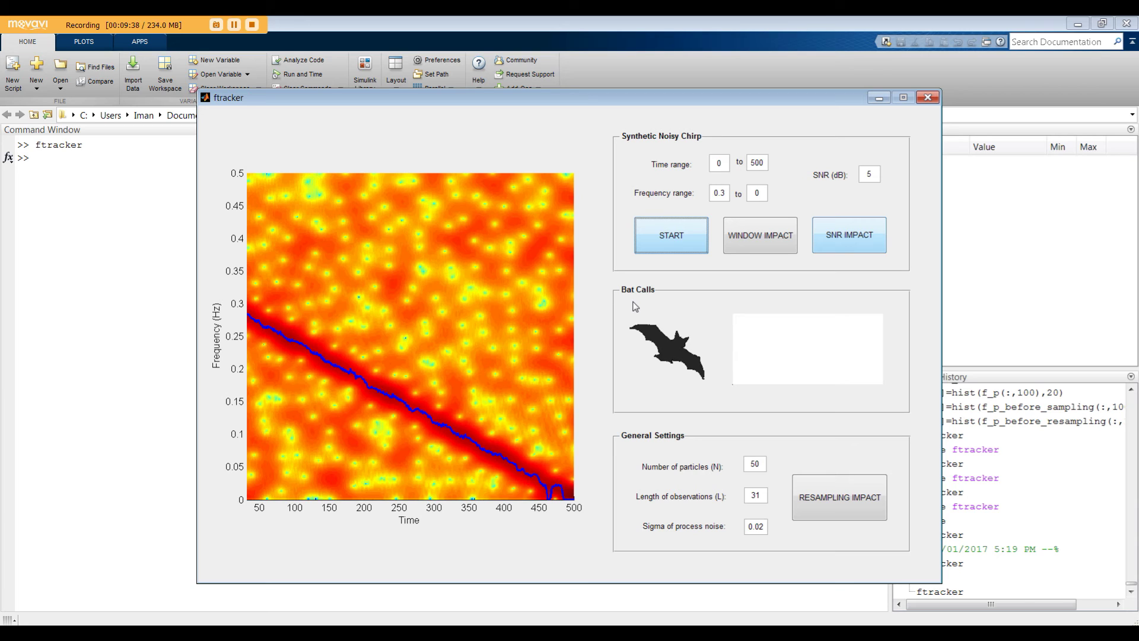
- Track the bat_test1 call, then rerun the tracking with 500 particles instead of 50
click(654, 331)
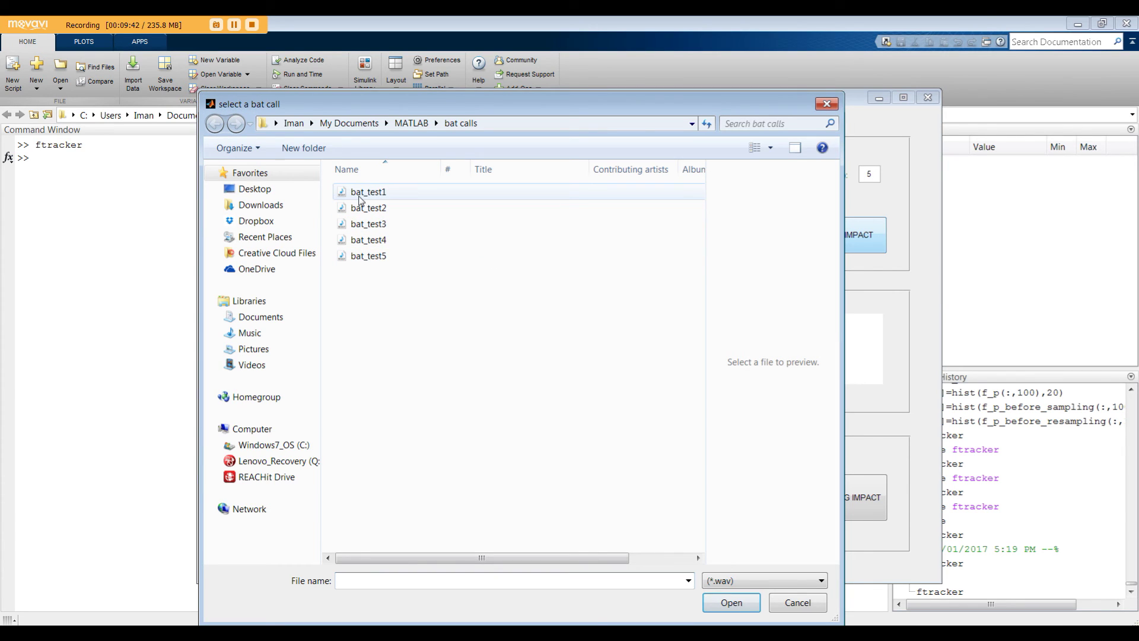
double_click(361, 192)
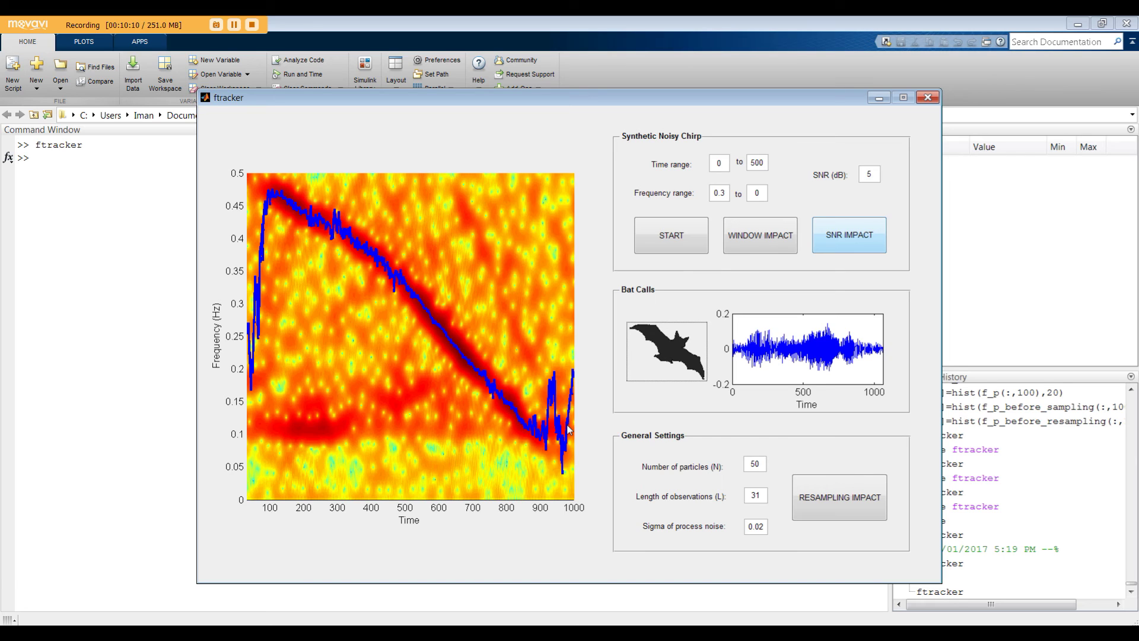
click(756, 467)
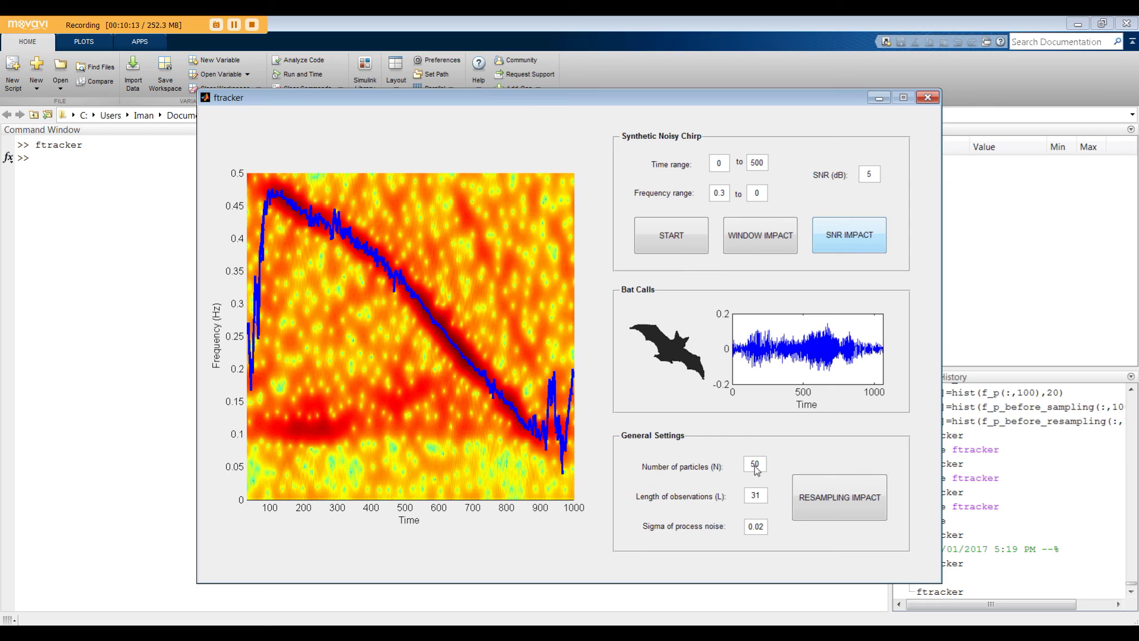
text(0)
click(665, 372)
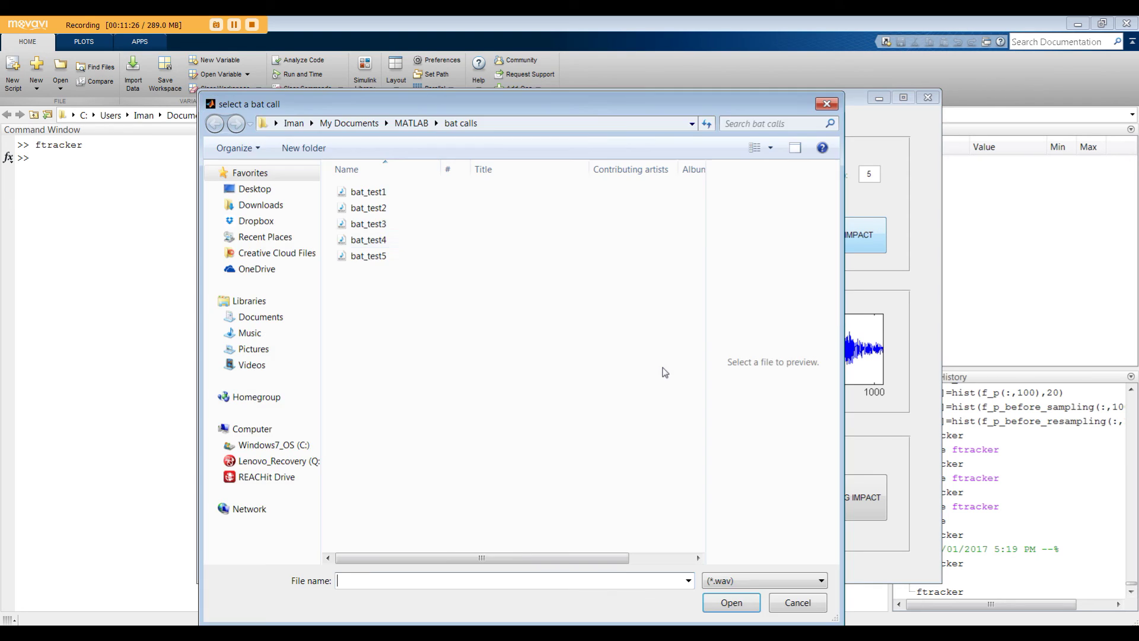
- Load and track the next bat call file, then the bat_test5 recording
key(Down)
key(Down)
key(Down)
key(Return)
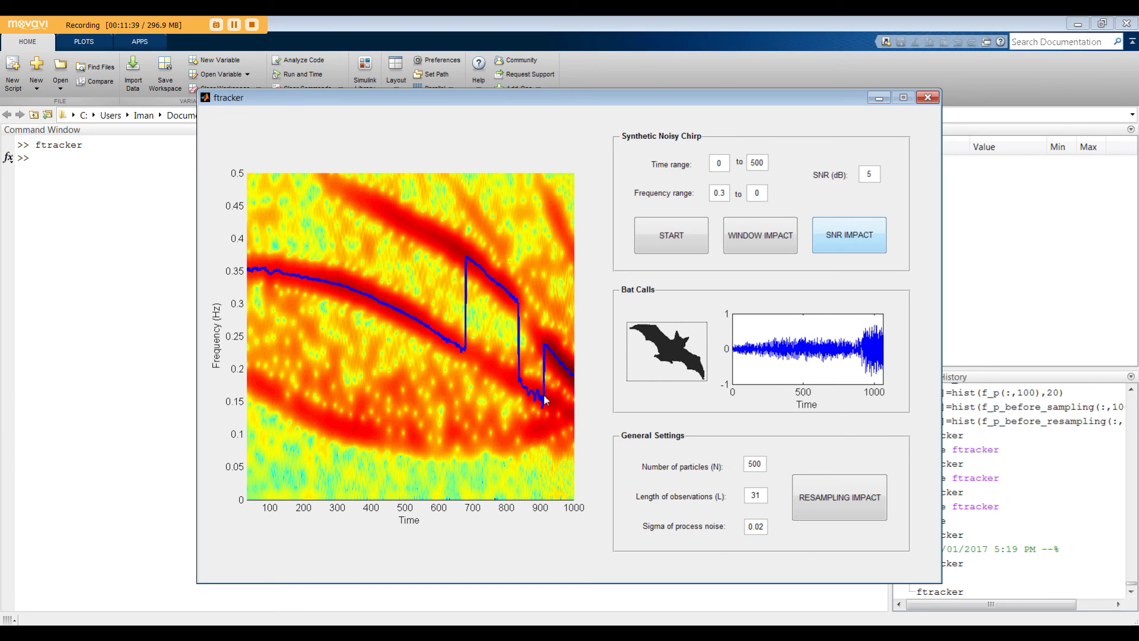
click(686, 343)
double_click(363, 258)
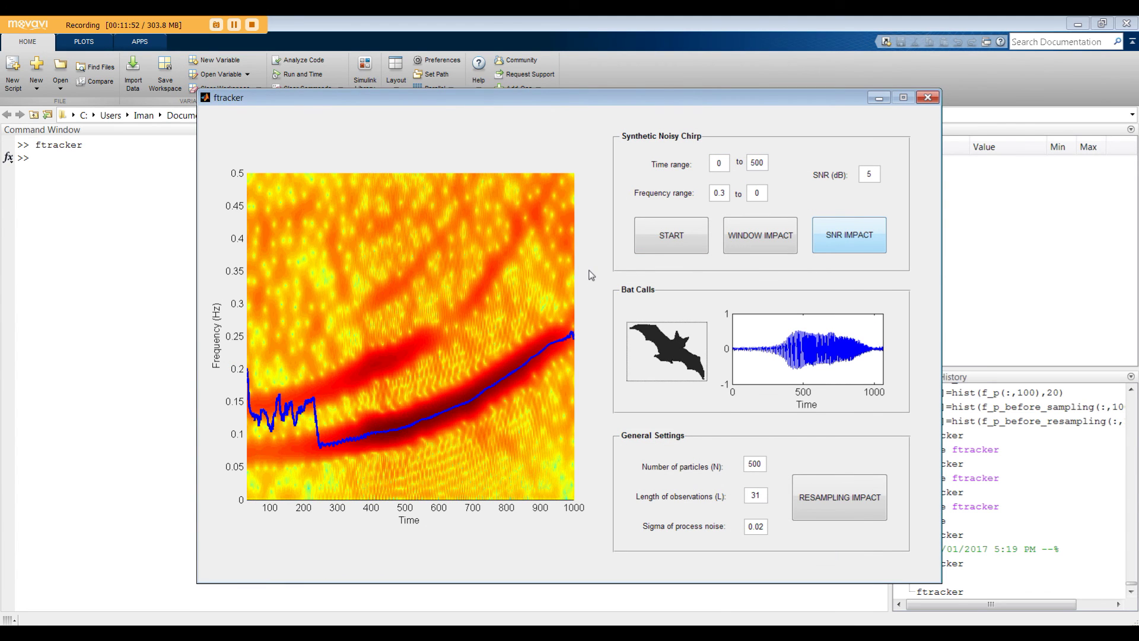
- Plot the bat_test5 particle frequencies before and after resampling with RESAMPLING IMPACT
click(830, 497)
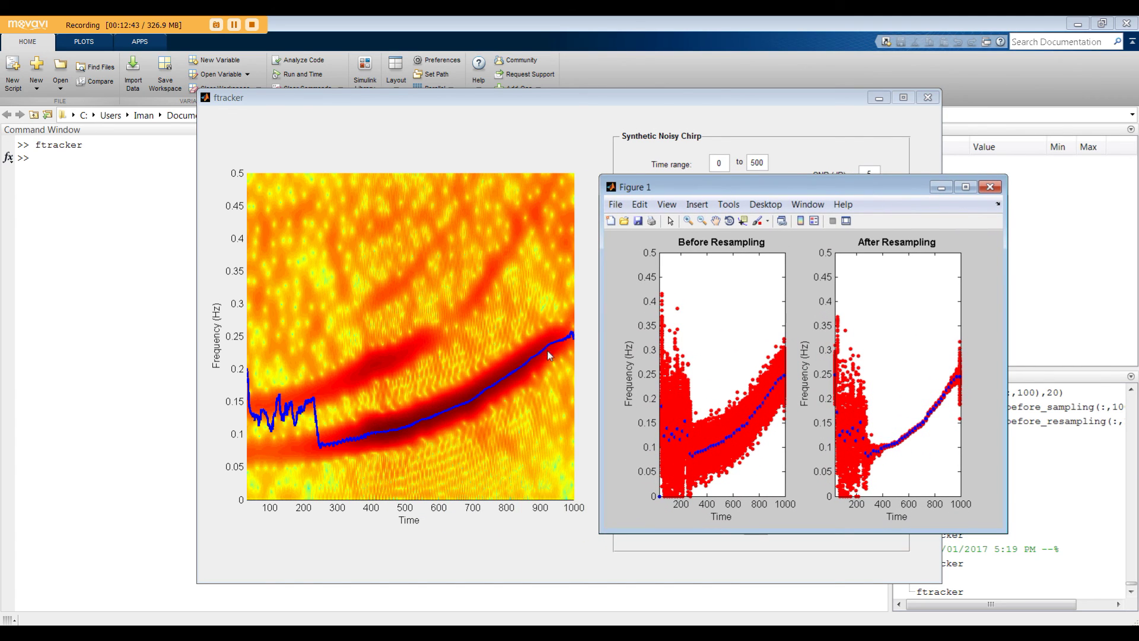
- Close the Figure 1 resampling comparison window
click(984, 191)
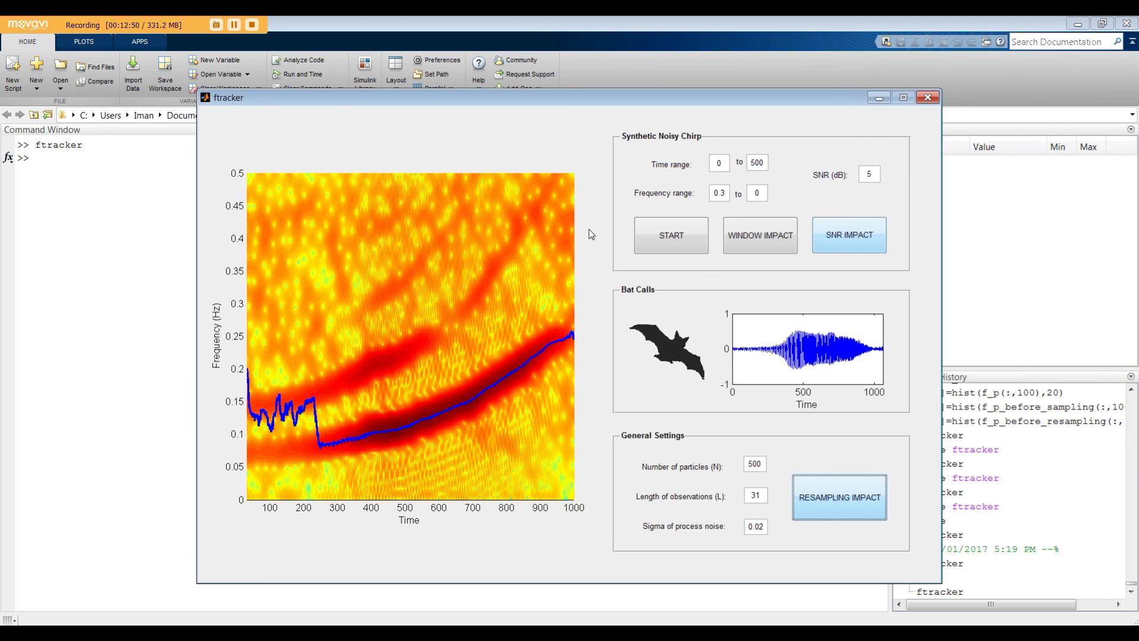